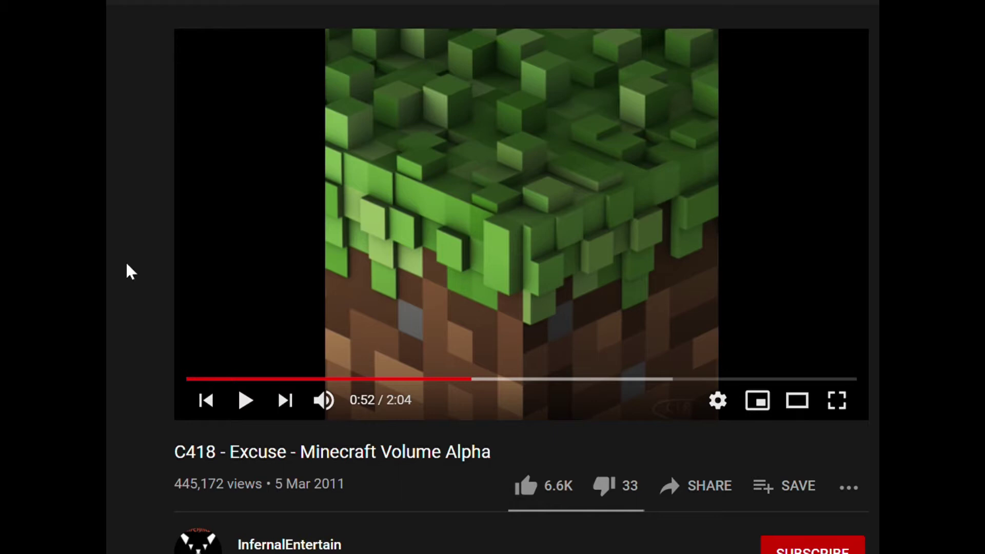
# - Resume the C418 Excuse video from 0:52 to hear the original sample
pyautogui.click(430, 248)
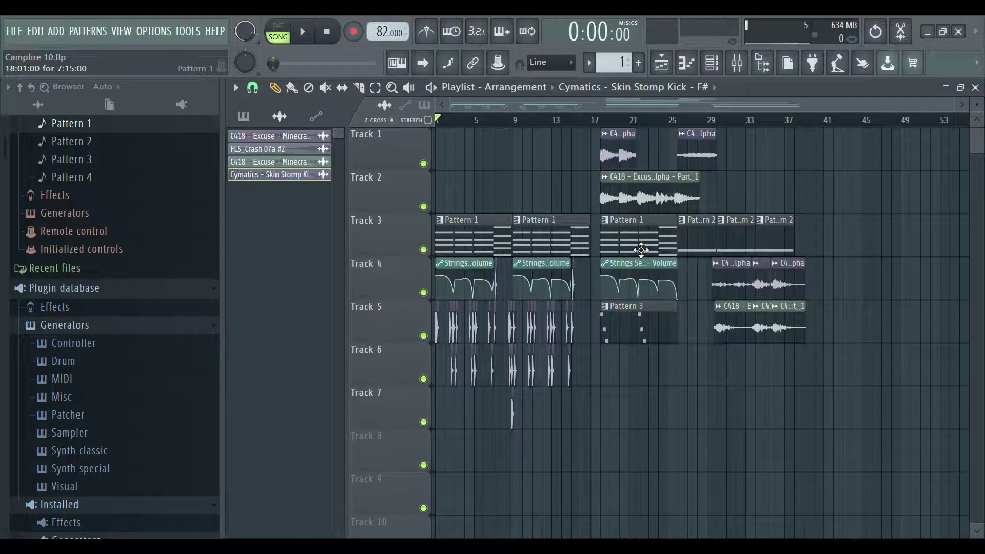
# - Open the Track 1 Excuse clip's settings, then the Part_1 channel settings, and raise the window
pyautogui.scroll(-2, 563, 229)
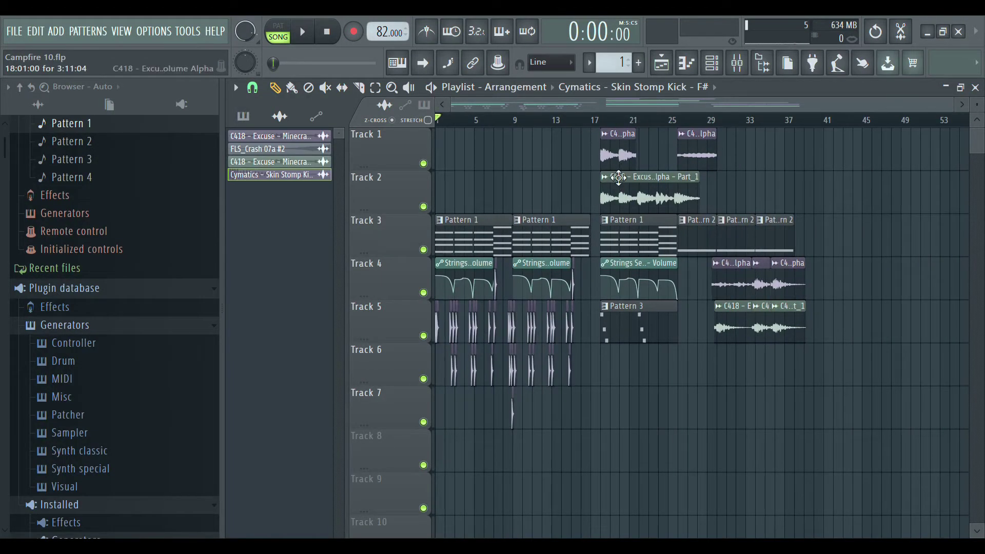
pyautogui.doubleClick(618, 154)
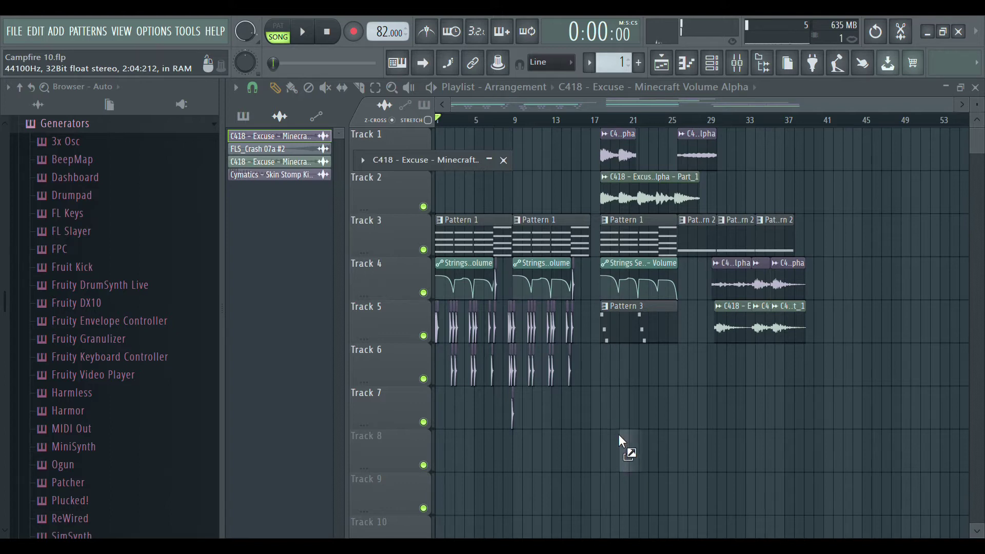
pyautogui.moveTo(669, 430); pyautogui.dragTo(743, 292)
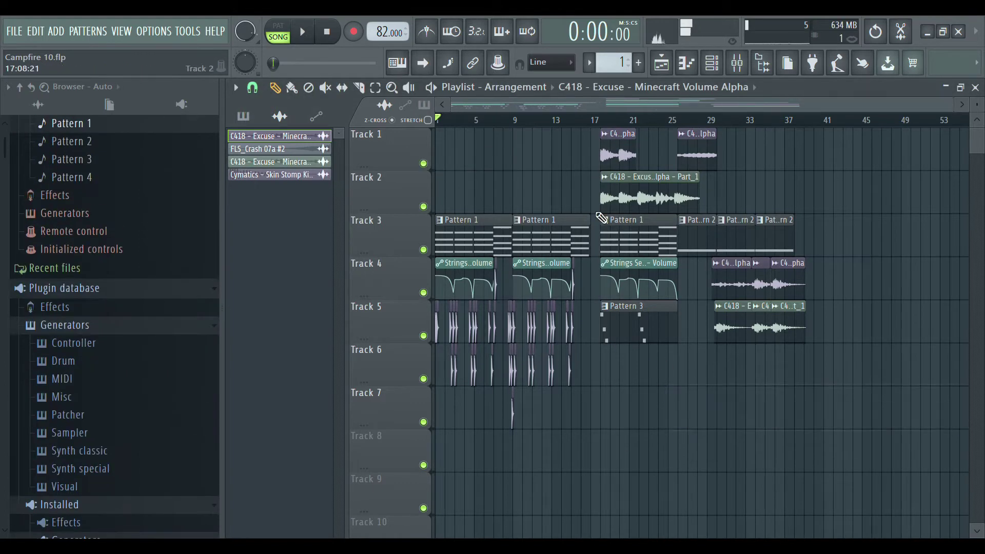
pyautogui.doubleClick(644, 213)
pyautogui.moveTo(545, 202); pyautogui.dragTo(549, 139)
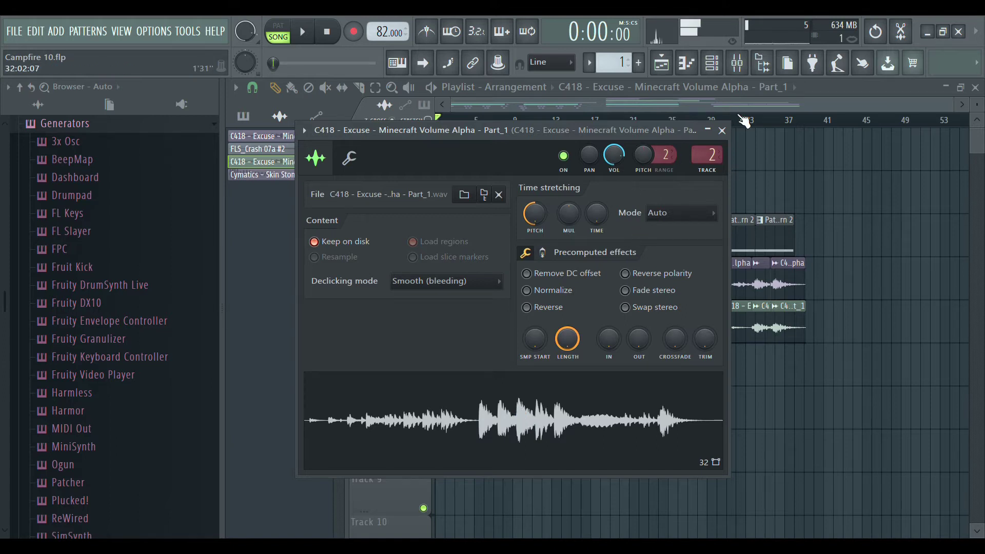
# - Close the sample settings and mute Tracks 3, 4, 5 and 6
pyautogui.click(721, 130)
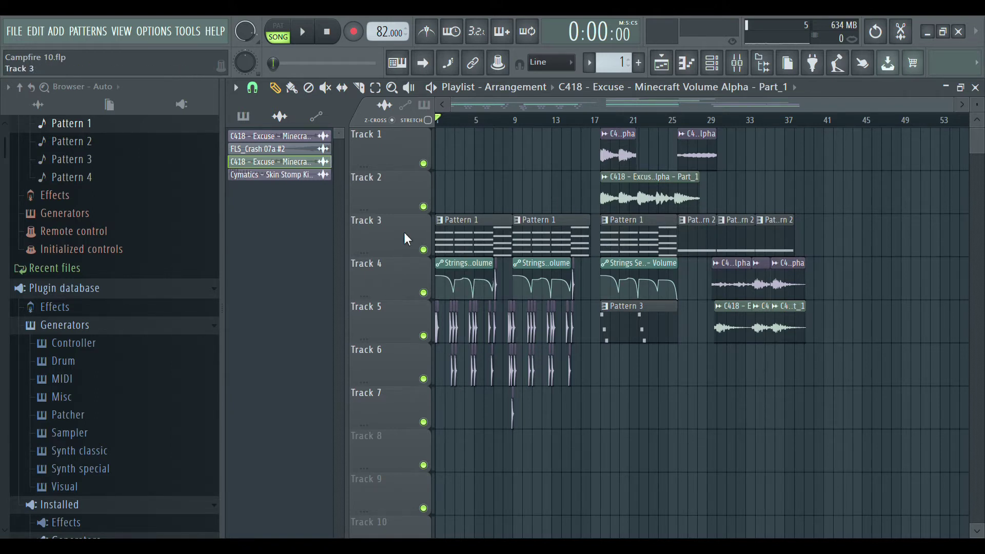
pyautogui.moveTo(423, 251); pyautogui.dragTo(424, 339)
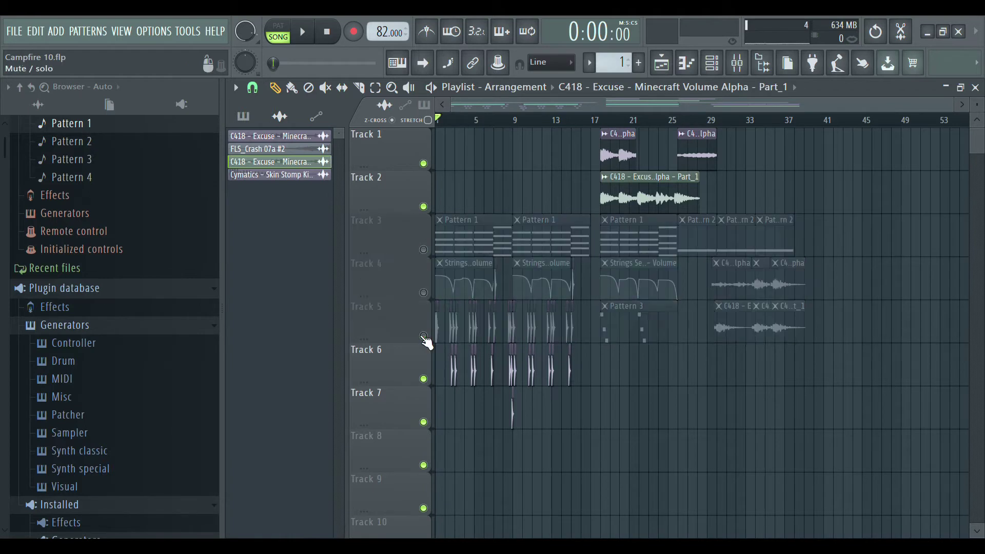
pyautogui.click(424, 379)
# - Play the song from bar 17 and lower the top EQ band on the Excuse channel
pyautogui.click(606, 123)
pyautogui.press('space')
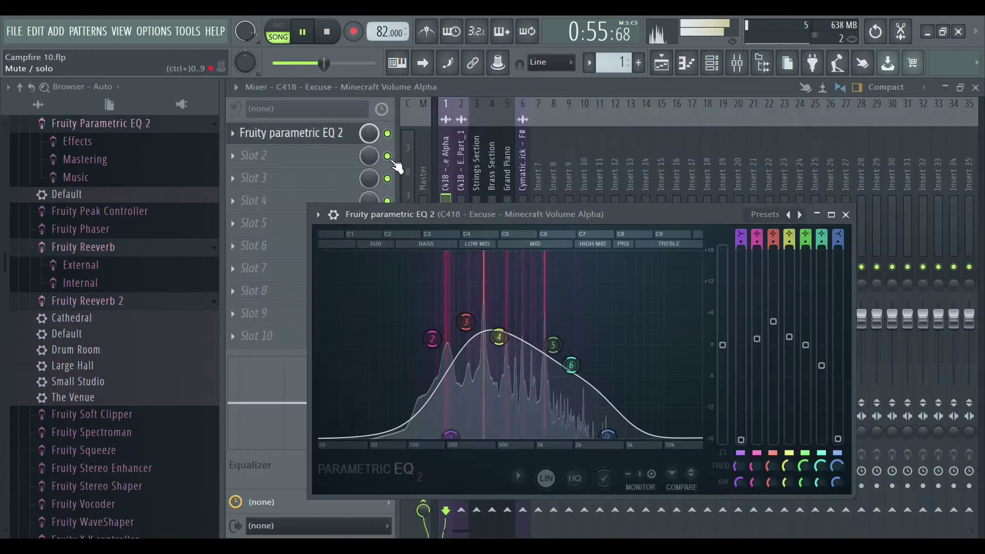
pyautogui.moveTo(572, 361); pyautogui.dragTo(610, 440)
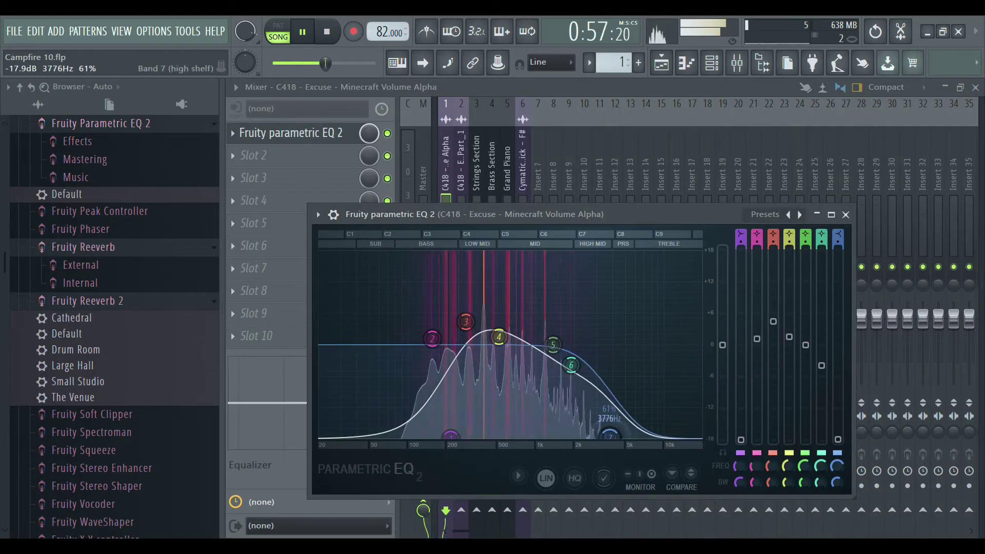
# - Finish lowering the Excuse EQ's high band and nudge the Part_1 EQ's high cutoff higher
pyautogui.moveTo(465, 321); pyautogui.dragTo(464, 318)
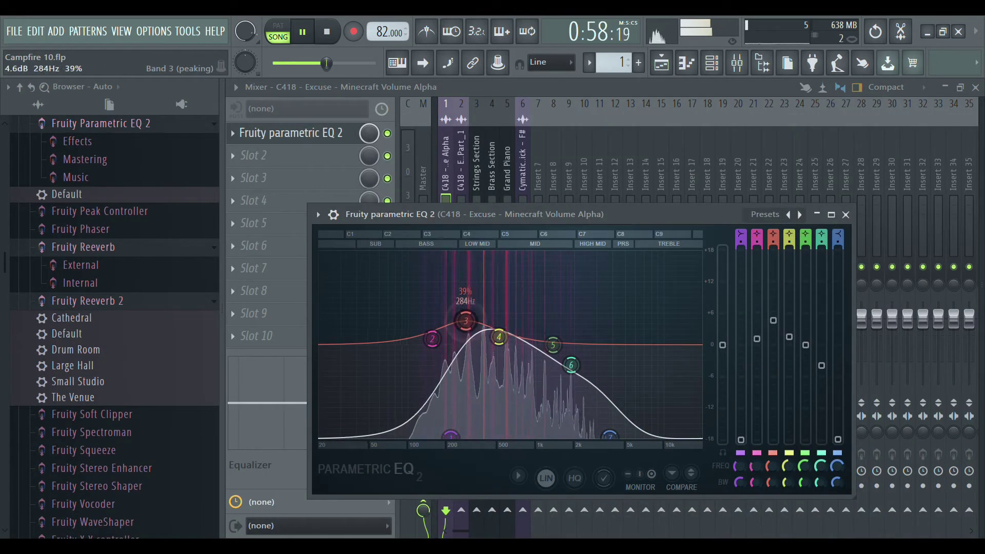
pyautogui.click(845, 215)
pyautogui.click(462, 199)
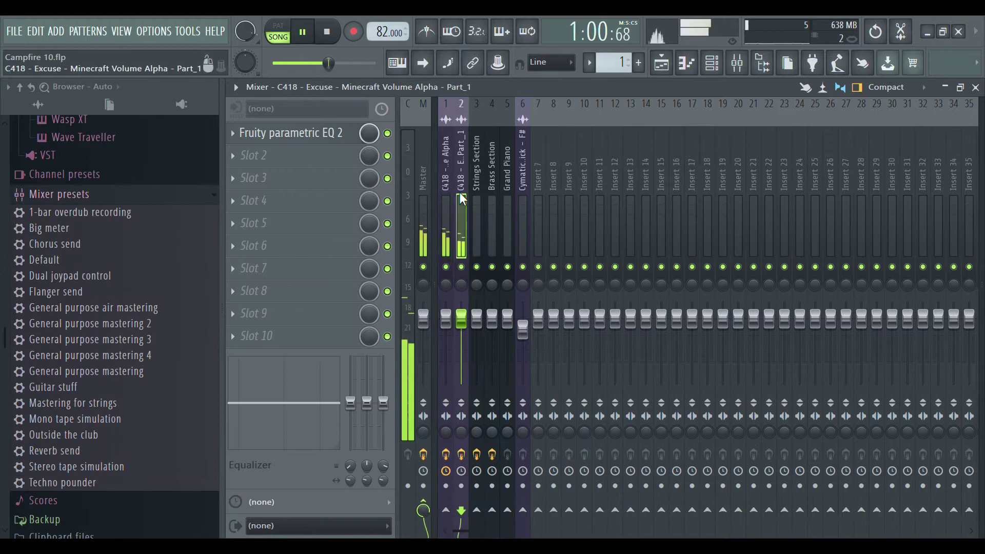
pyautogui.click(326, 134)
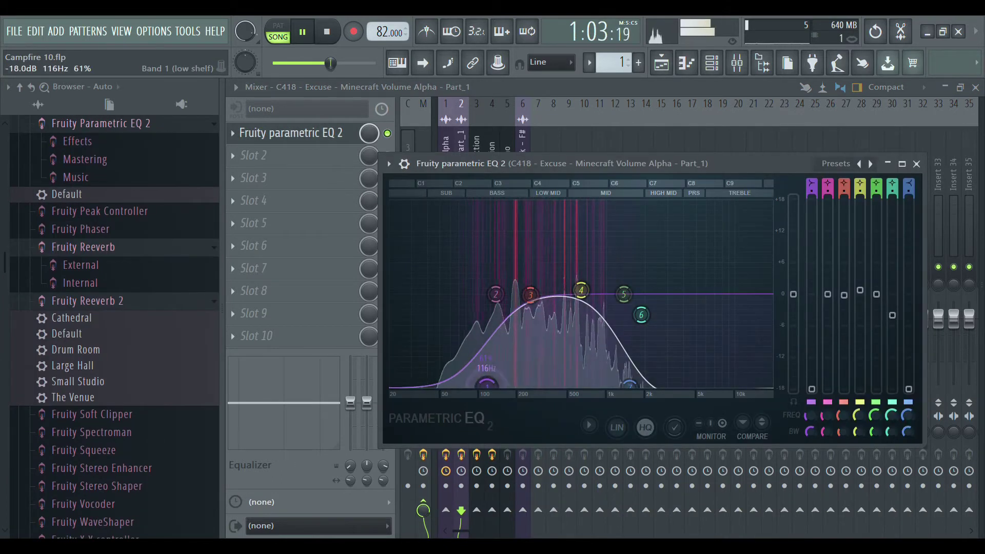
pyautogui.moveTo(629, 386); pyautogui.dragTo(643, 385)
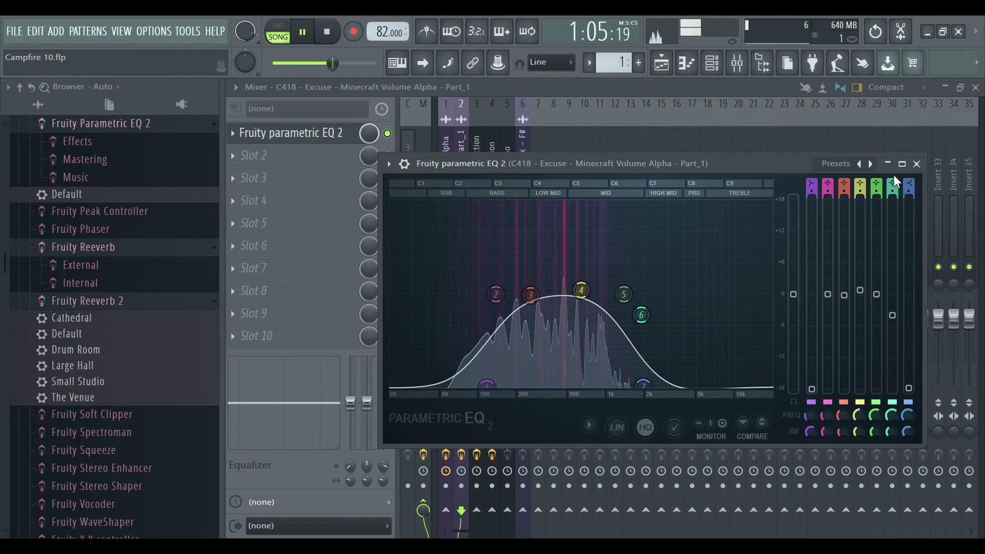
# - Close the EQ and flip from the playlist back to the mixer
pyautogui.click(916, 163)
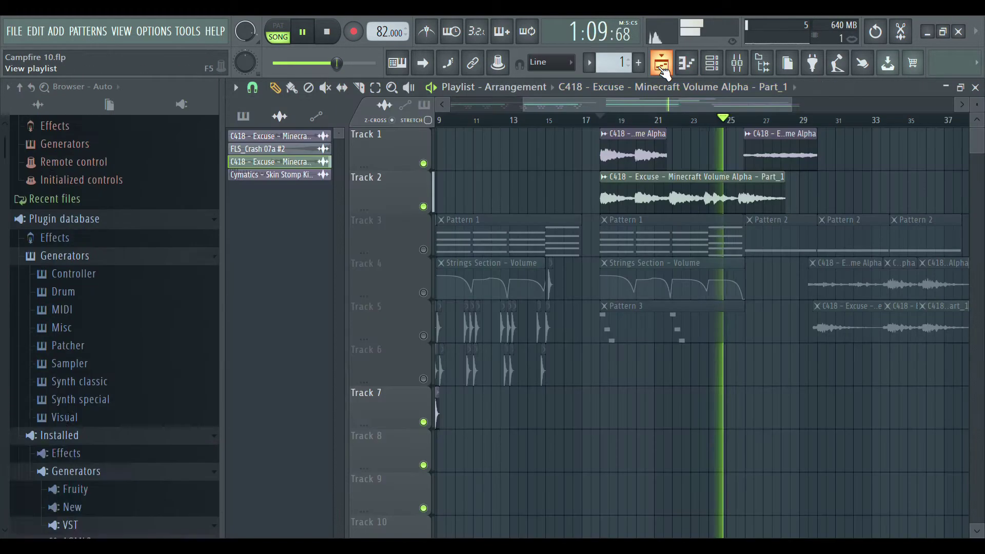
pyautogui.click(662, 63)
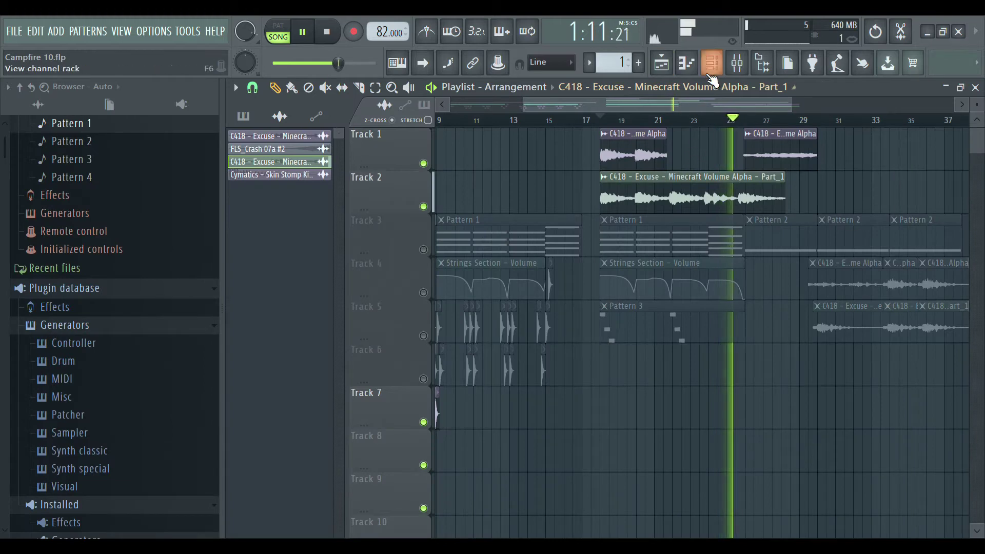
pyautogui.click(737, 62)
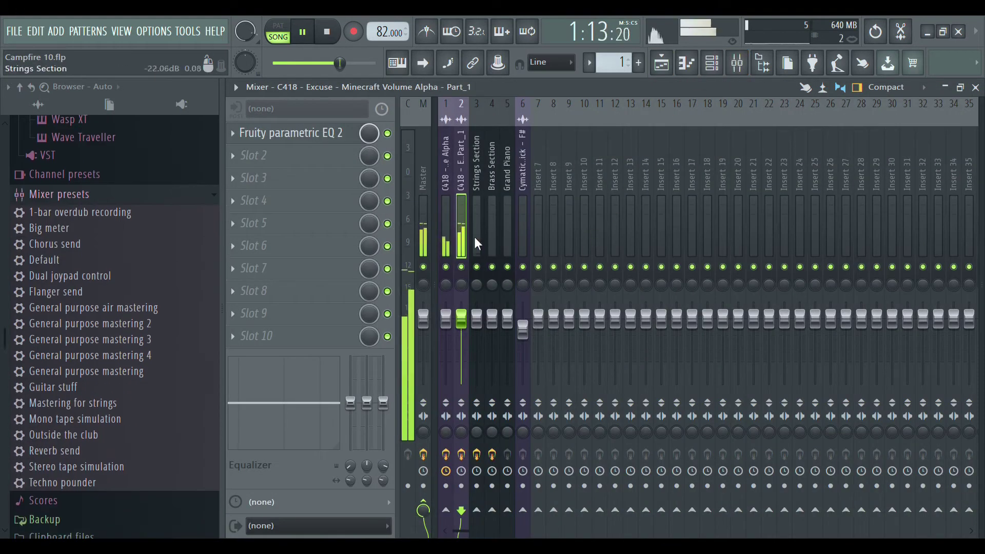
# - Stop the song and audition the Strings Section chord pattern alone in the piano roll
pyautogui.click(663, 66)
pyautogui.press('space')
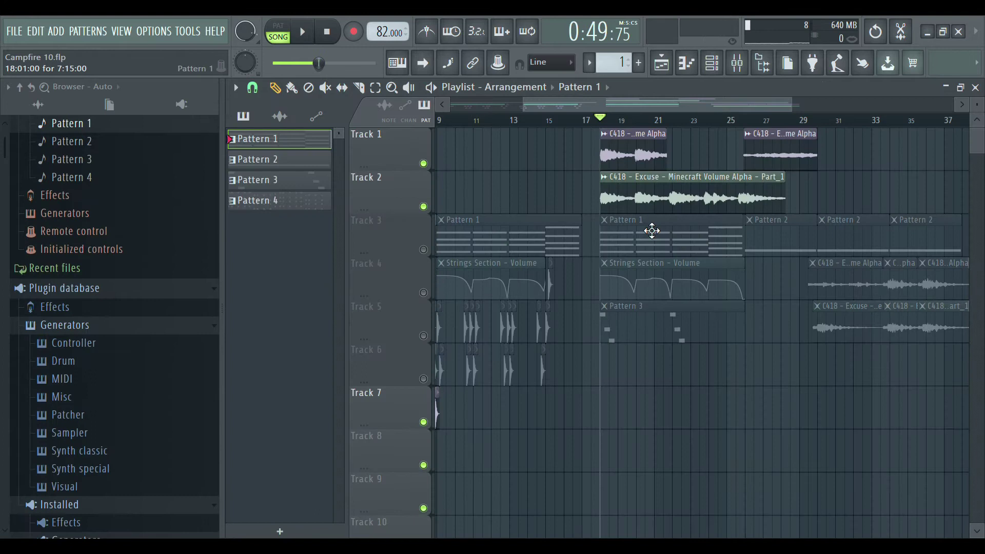
pyautogui.doubleClick(462, 240)
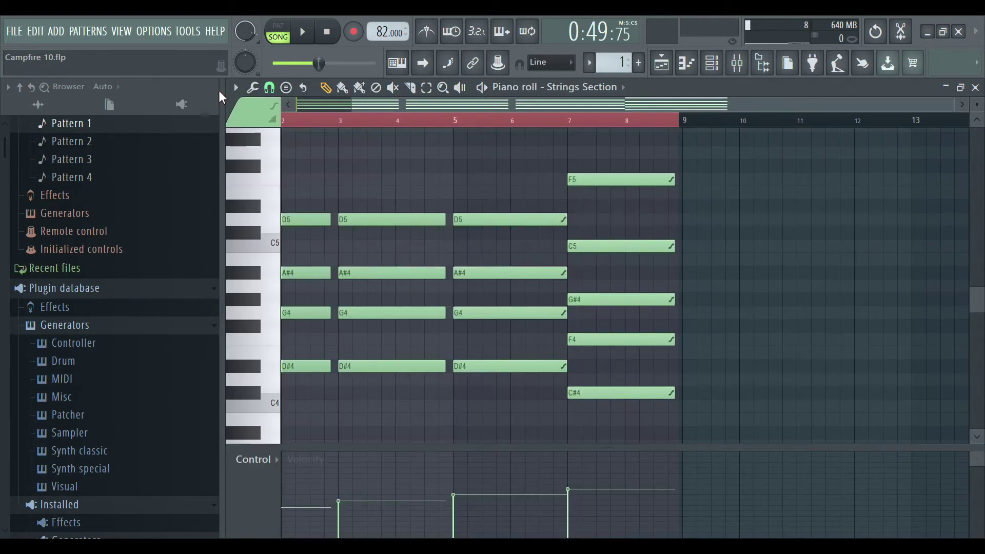
pyautogui.click(281, 32)
pyautogui.press('space')
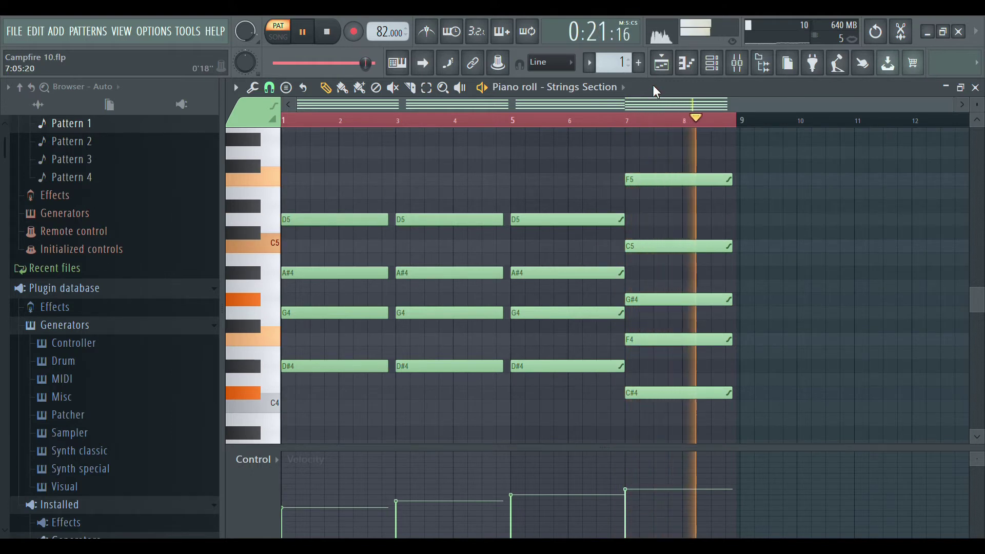
pyautogui.press('space')
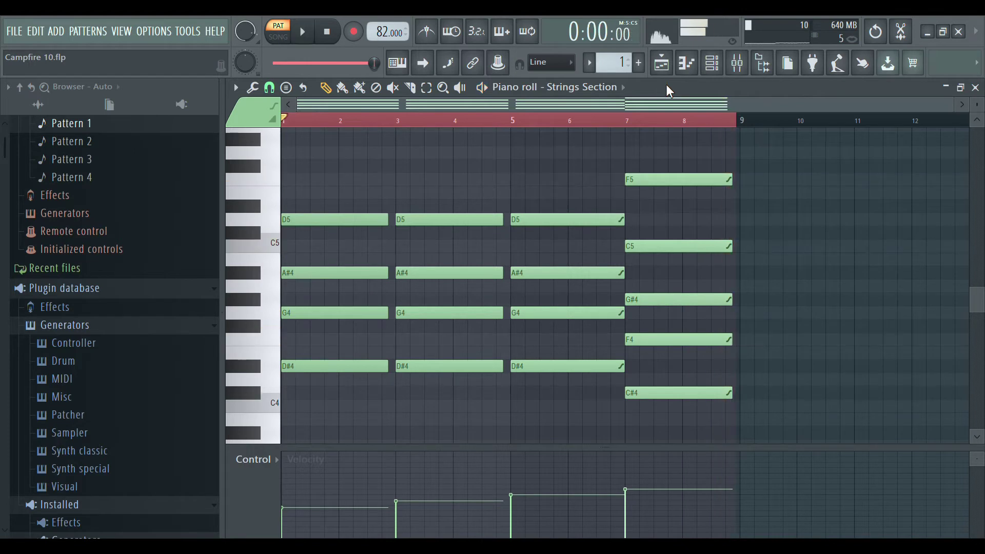
# - Unmute Track 4's strings automation, mute Tracks 1 and 2, and play from bar 17
pyautogui.click(666, 73)
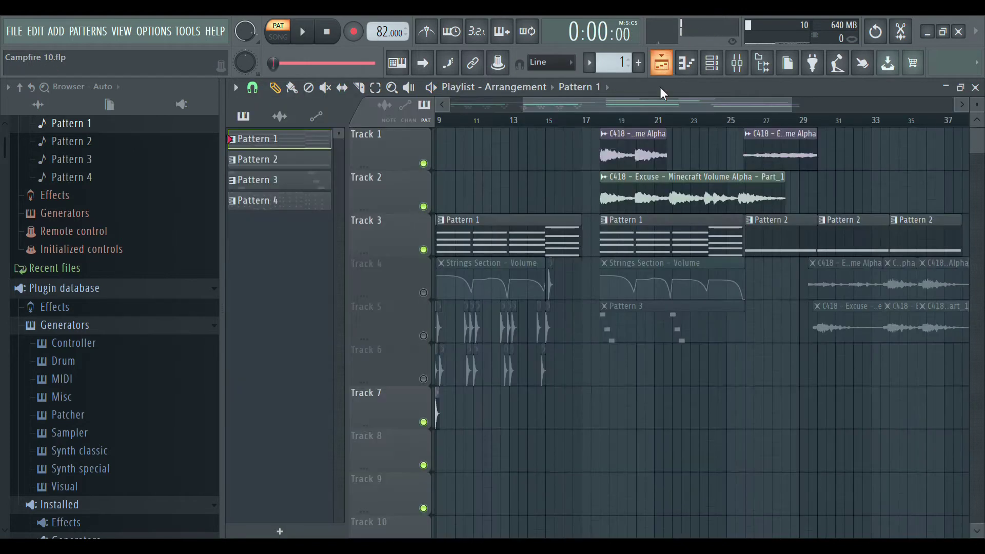
pyautogui.click(423, 293)
pyautogui.click(424, 206)
pyautogui.click(424, 163)
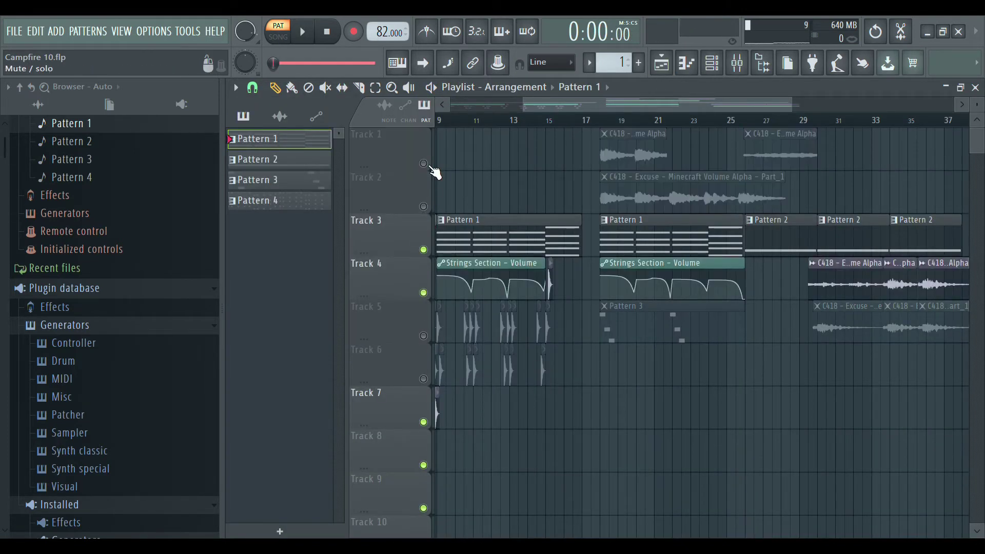
pyautogui.click(604, 120)
pyautogui.press('space')
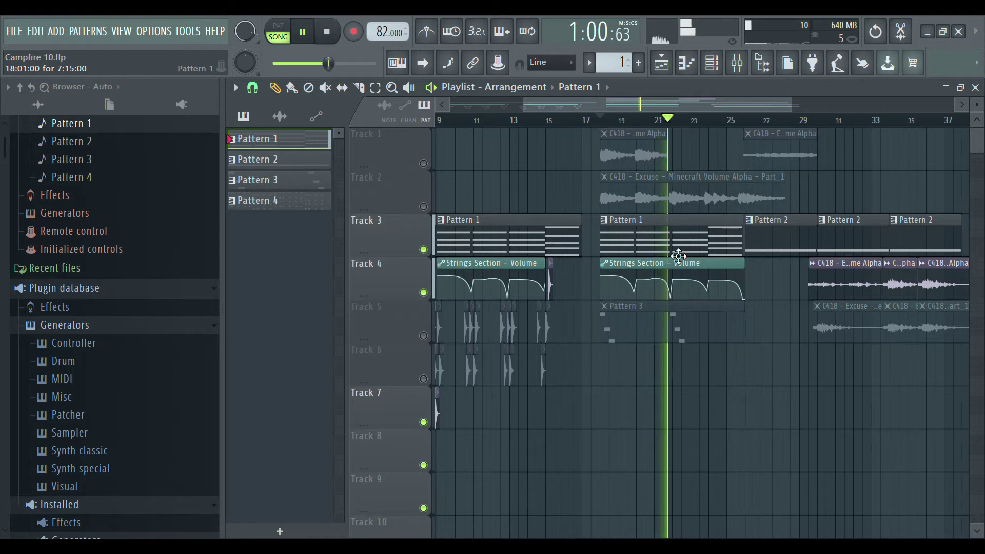
# - Stop the song and play Pattern 3's Grand Piano notes alone, jumping to bar 5
pyautogui.press('space')
pyautogui.click(654, 324)
pyautogui.doubleClick(653, 326)
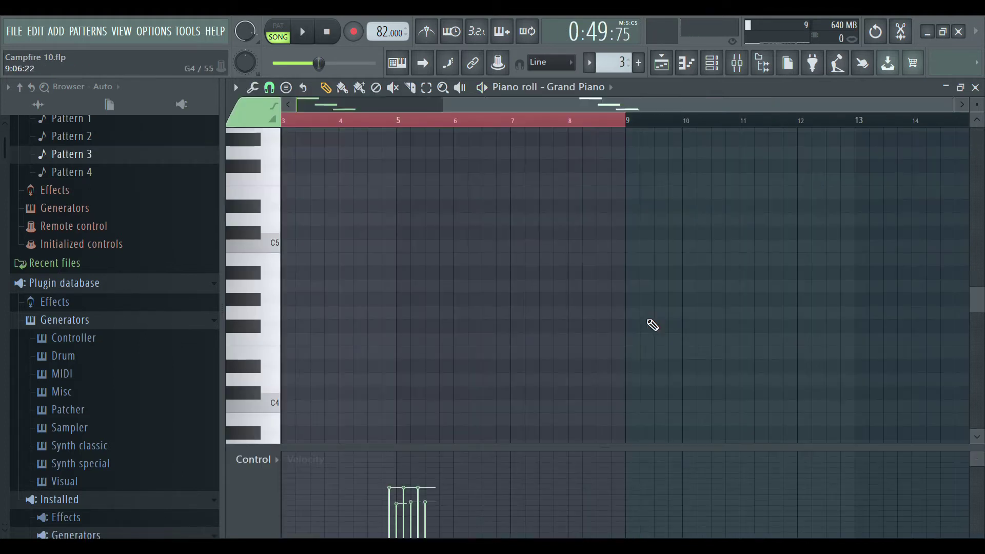
pyautogui.scroll(-4, 444, 309)
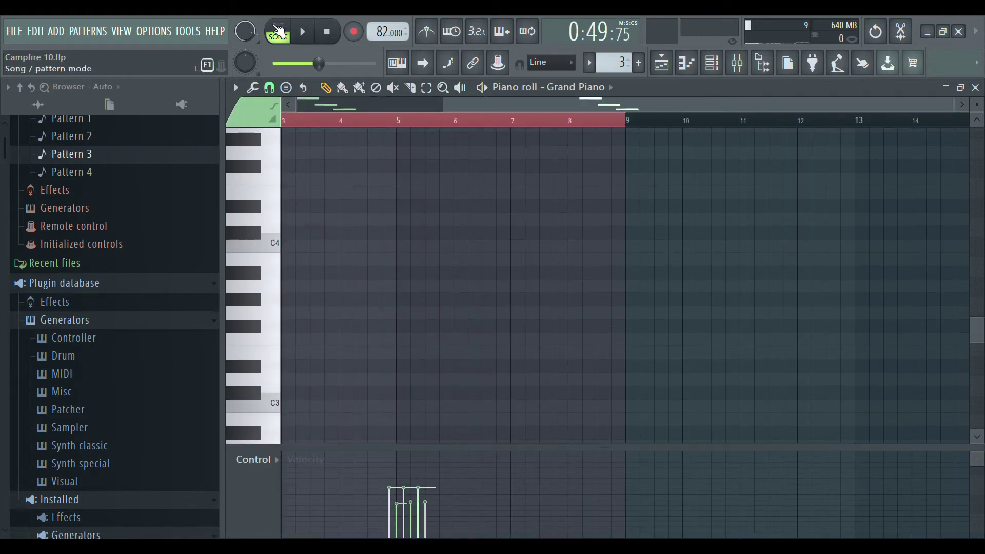
pyautogui.press('l')
pyautogui.scroll(15, 425, 205)
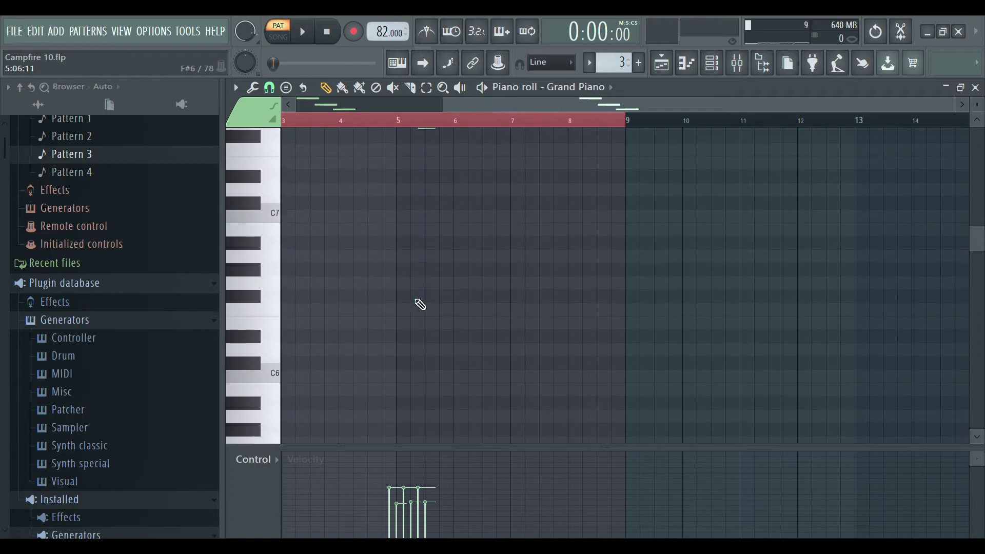
pyautogui.press('space')
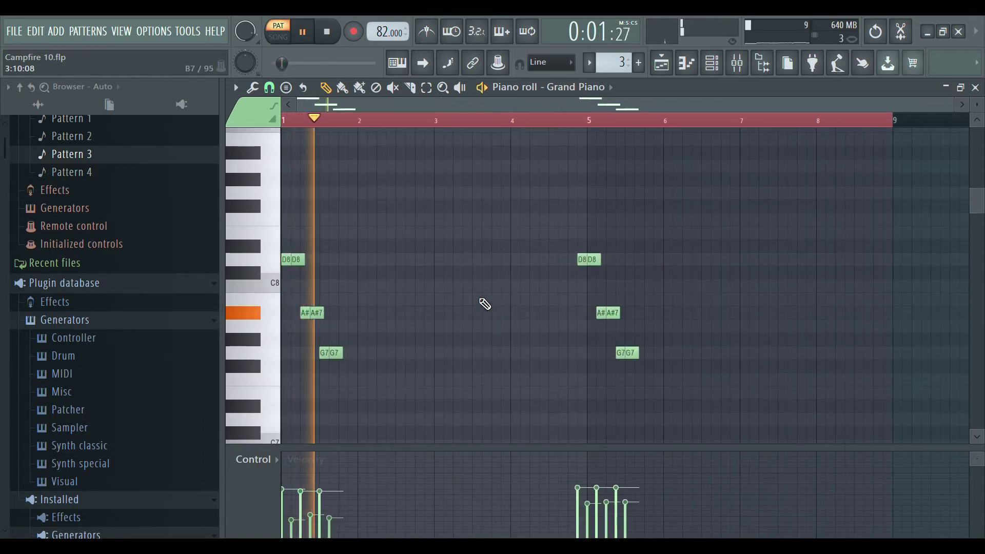
pyautogui.click(567, 120)
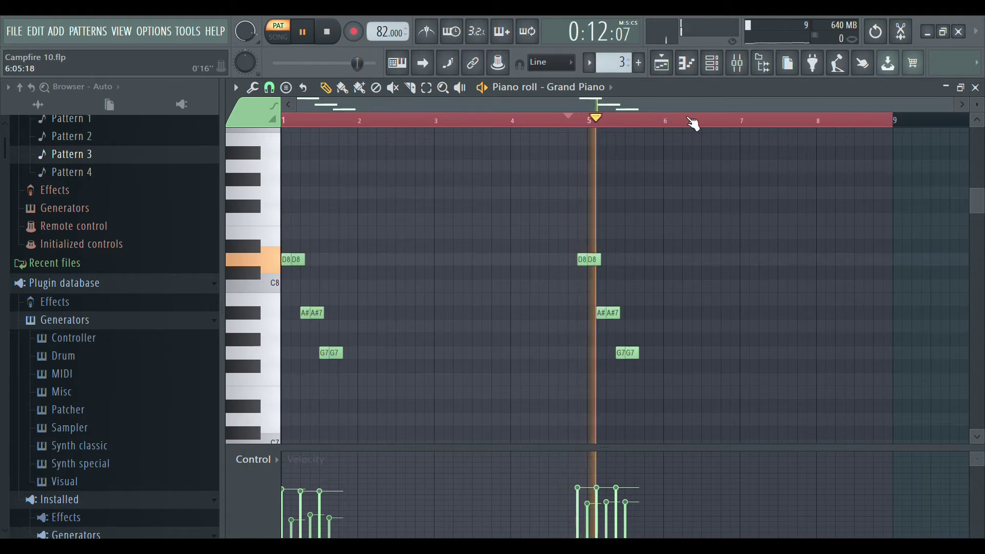
# - Stop the pattern, glance at the mixer and channel rack, then return to the playlist
pyautogui.press('space')
pyautogui.press('F9')
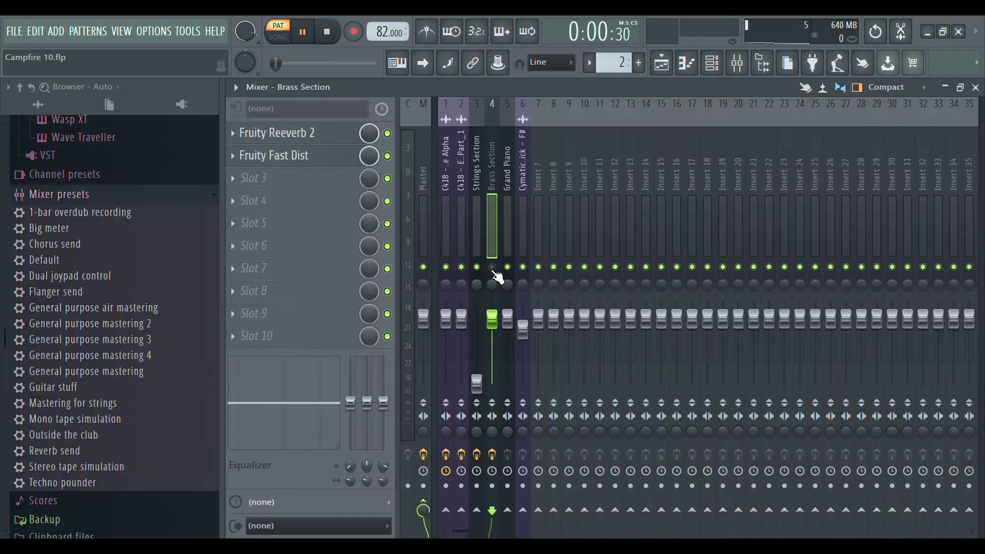
pyautogui.click(711, 68)
pyautogui.press('space')
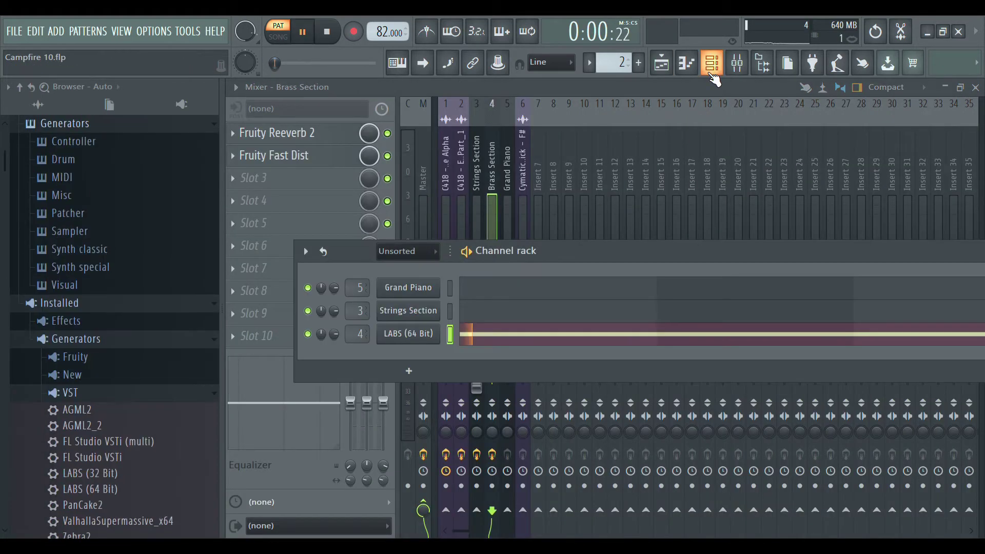
pyautogui.click(686, 63)
pyautogui.press('space')
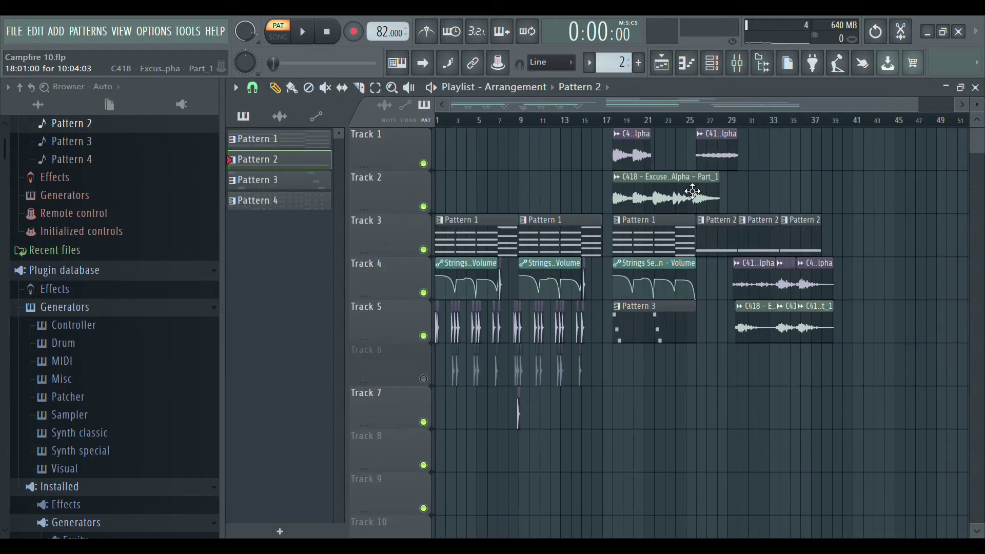
# - In song mode, play the ending from about bar 30, then stop and rewind to 0:00
pyautogui.click(706, 120)
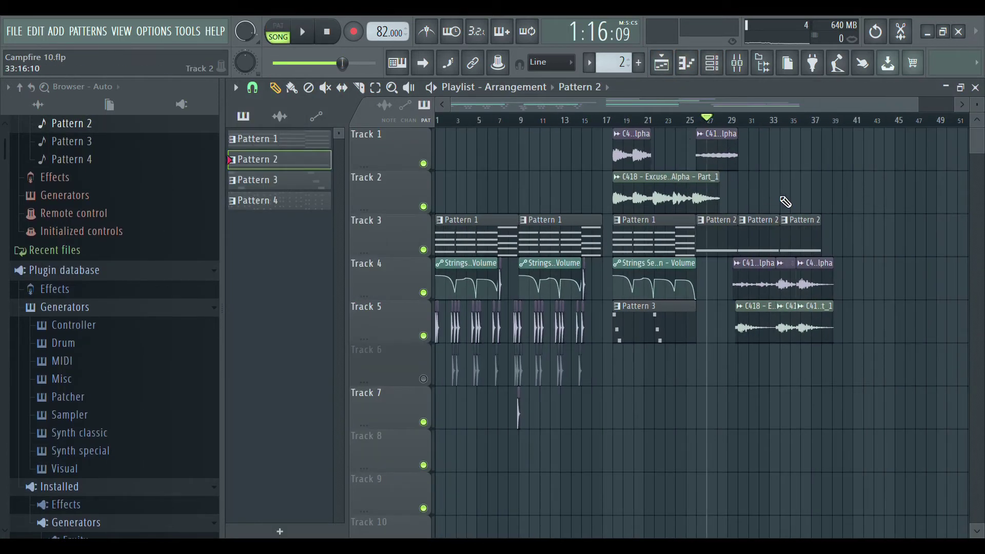
pyautogui.click(739, 121)
pyautogui.press('space')
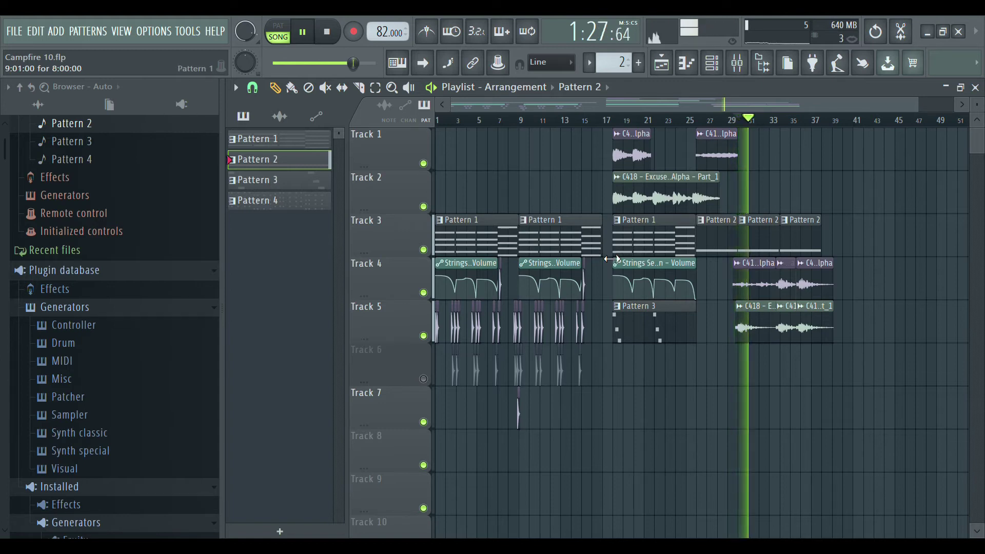
pyautogui.moveTo(655, 268)
pyautogui.scroll(-1, 803, 296)
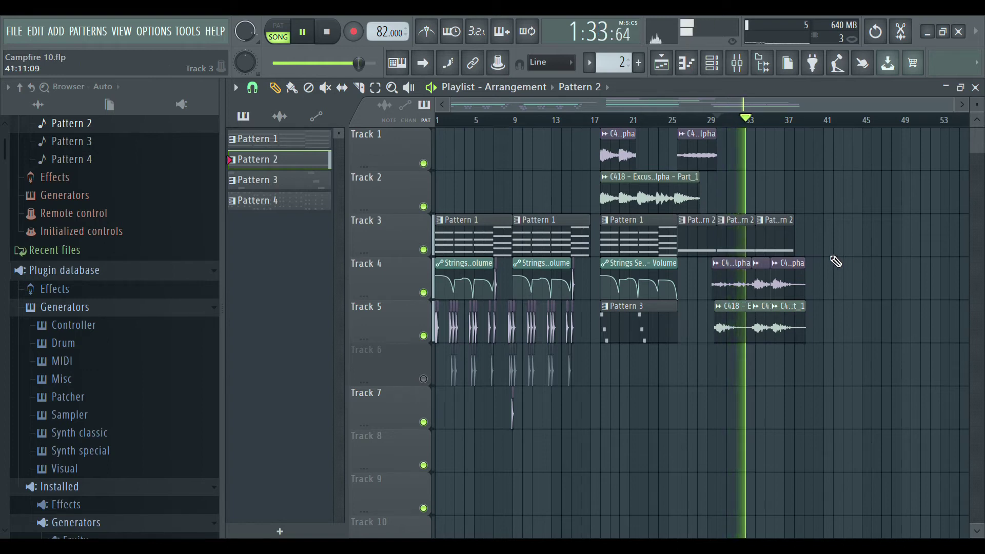
pyautogui.press('space')
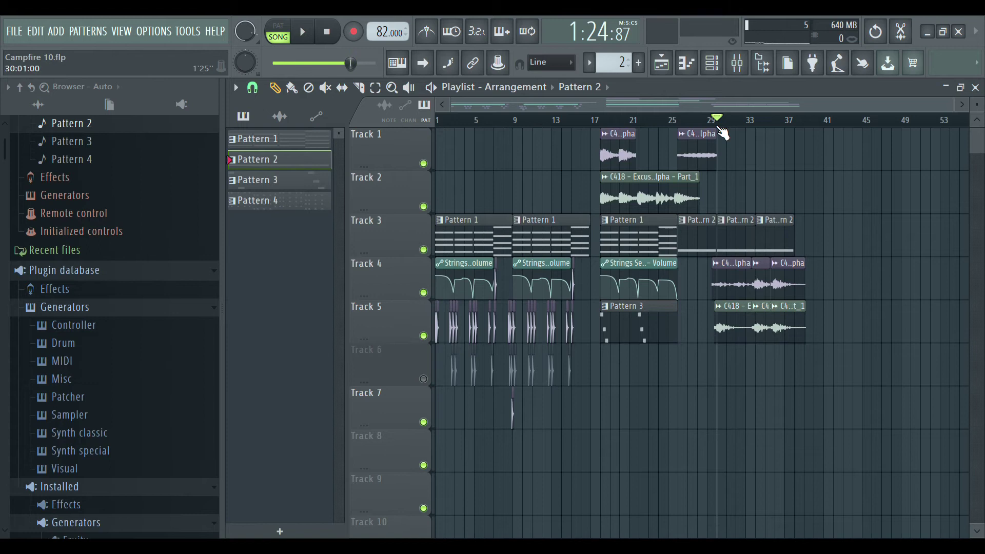
pyautogui.press('space')
# - Play the song from the beginning and unmute Track 6 as it runs
pyautogui.scroll(5, 545, 137)
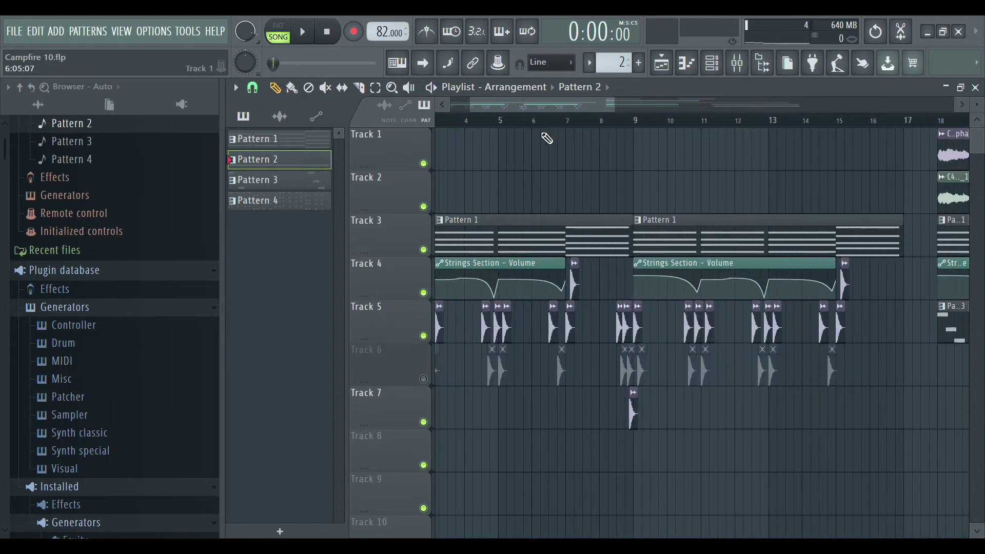
pyautogui.press('space')
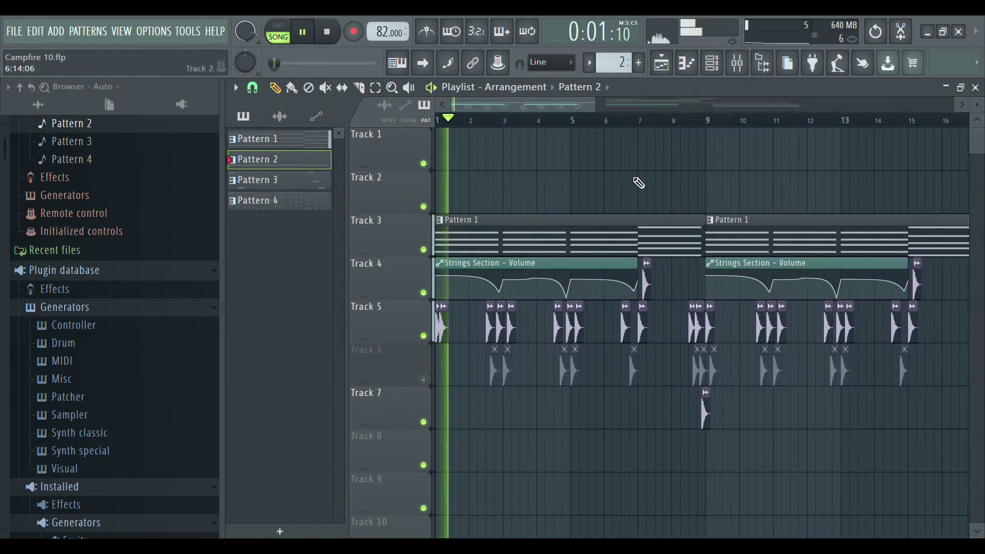
pyautogui.click(423, 379)
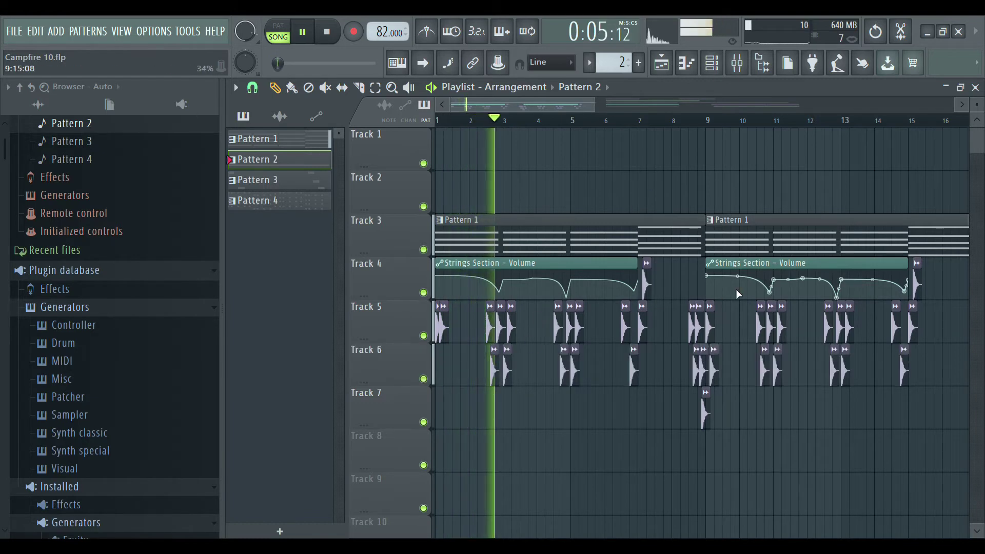
pyautogui.scroll(-2, 748, 296)
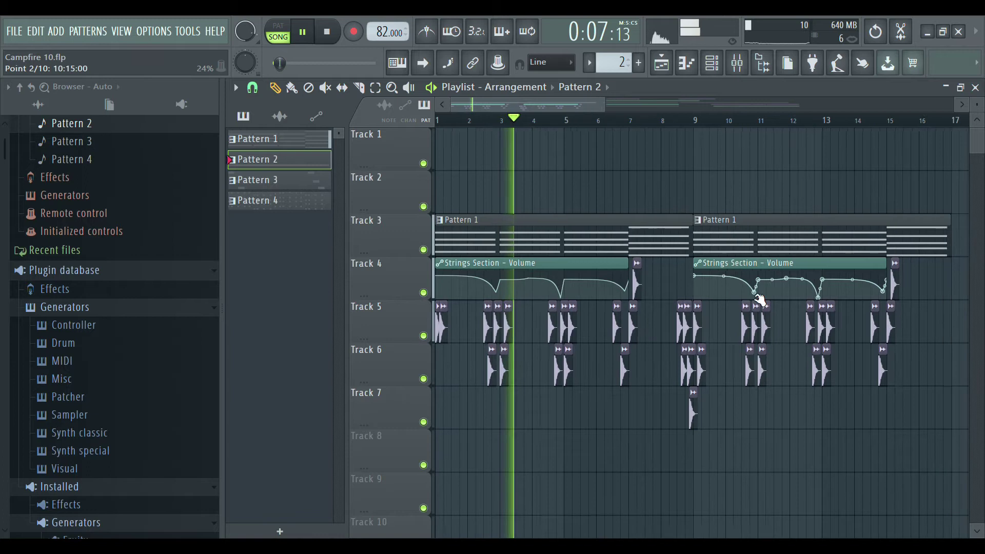
pyautogui.scroll(-2, 758, 297)
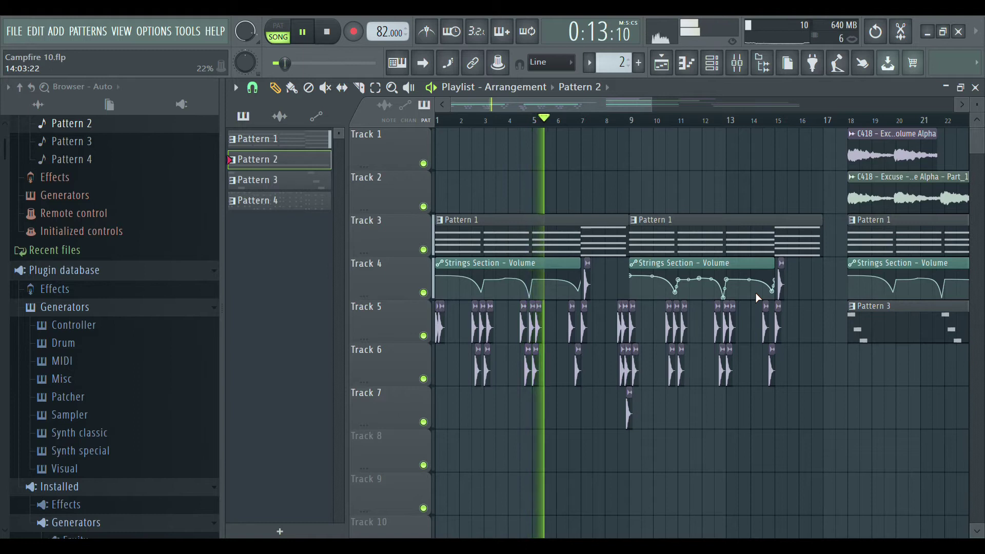
pyautogui.scroll(-2, 755, 292)
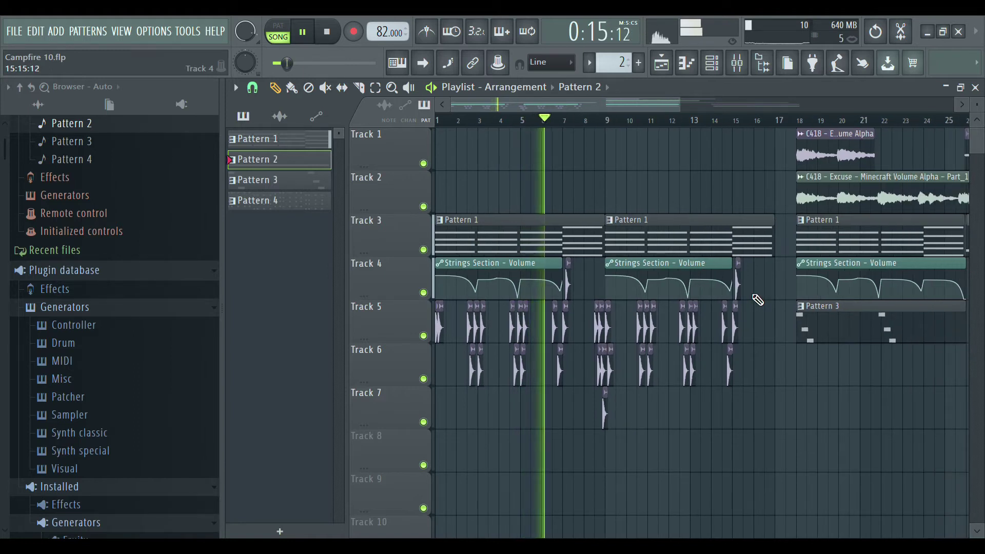